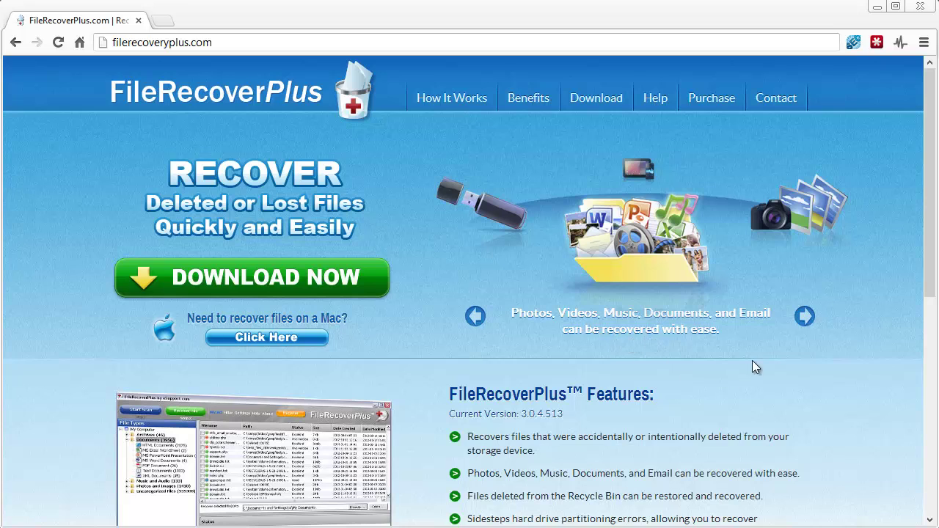
Advance the homepage slideshow three slides to Photo SmartScan, then scroll the page down and back up.
{"action": "left_click", "coordinate": [804, 317]}
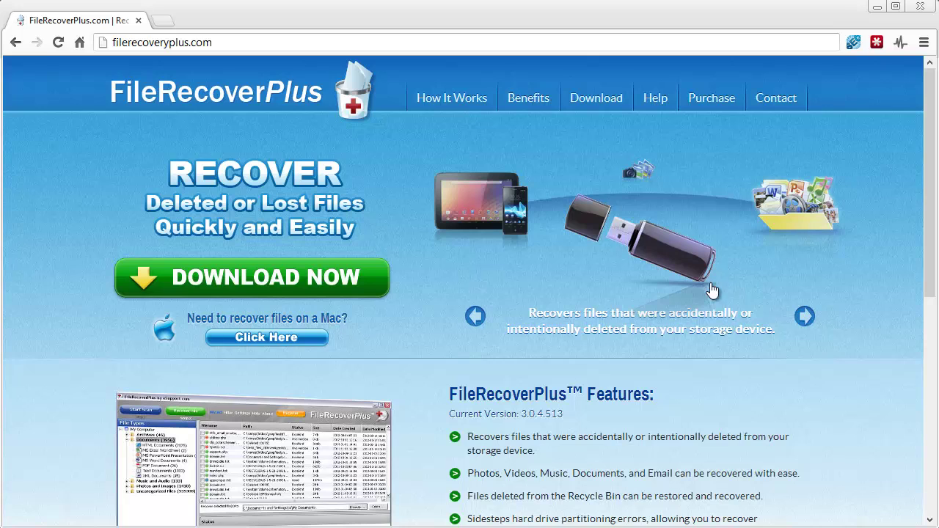
{"action": "left_click", "coordinate": [804, 317]}
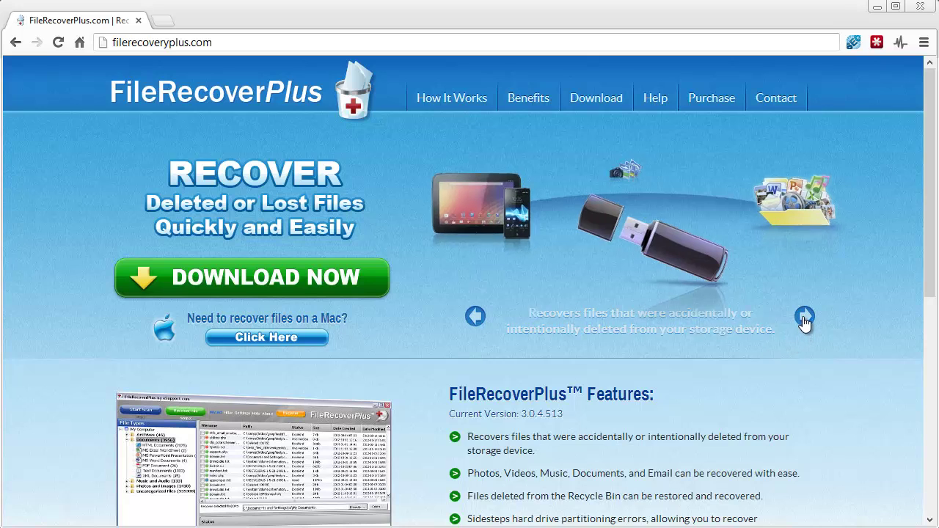
{"action": "left_click", "coordinate": [804, 318]}
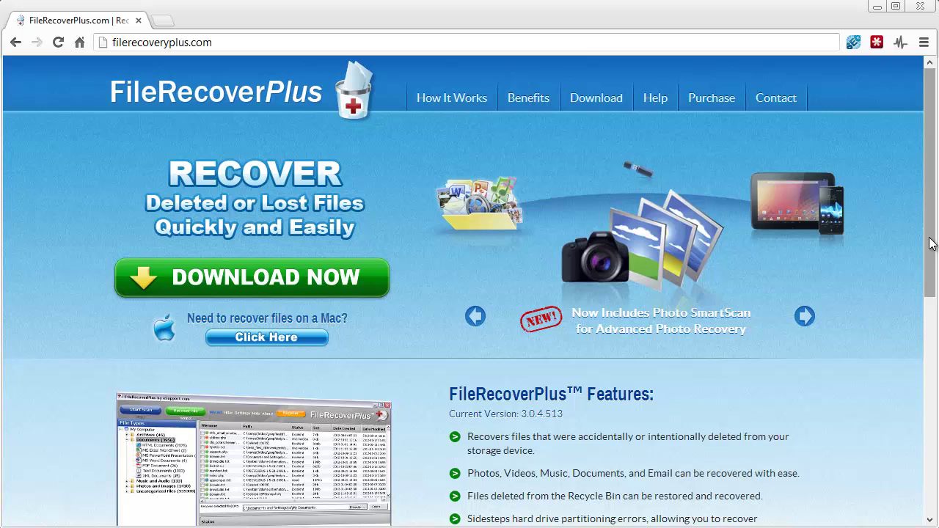
{"action": "left_click_drag", "start_coordinate": [930, 243], "coordinate": [905, 335]}
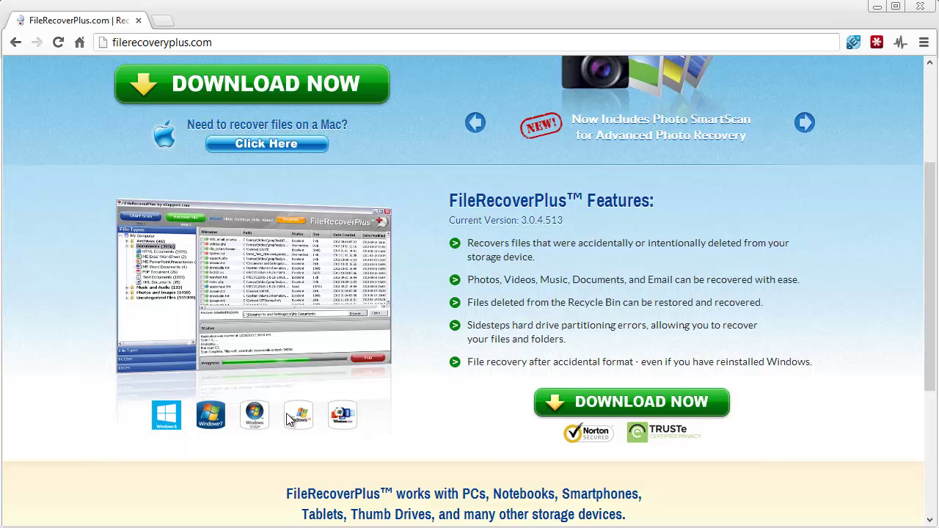
{"action": "left_click_drag", "start_coordinate": [930, 229], "coordinate": [837, 162]}
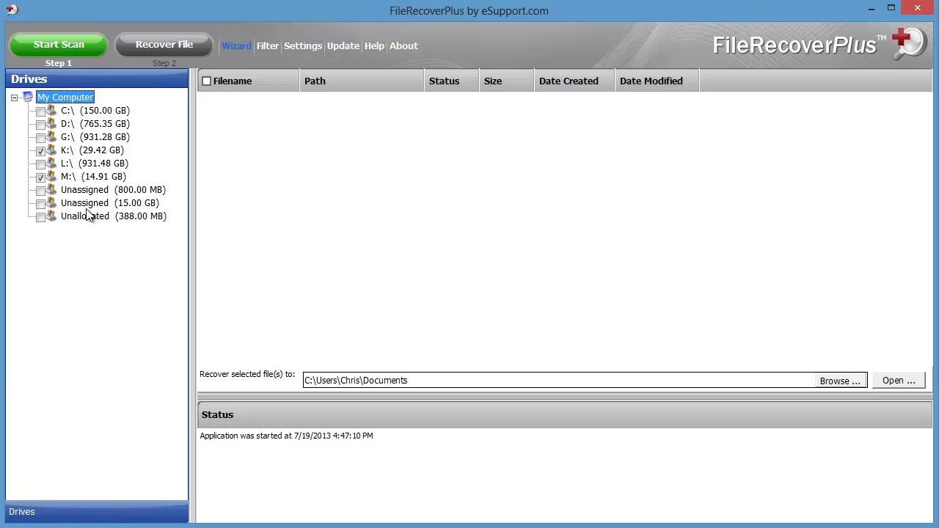
Untick drive K:, review the Filter options without applying them, then bring up Settings.
{"action": "left_click", "coordinate": [42, 151]}
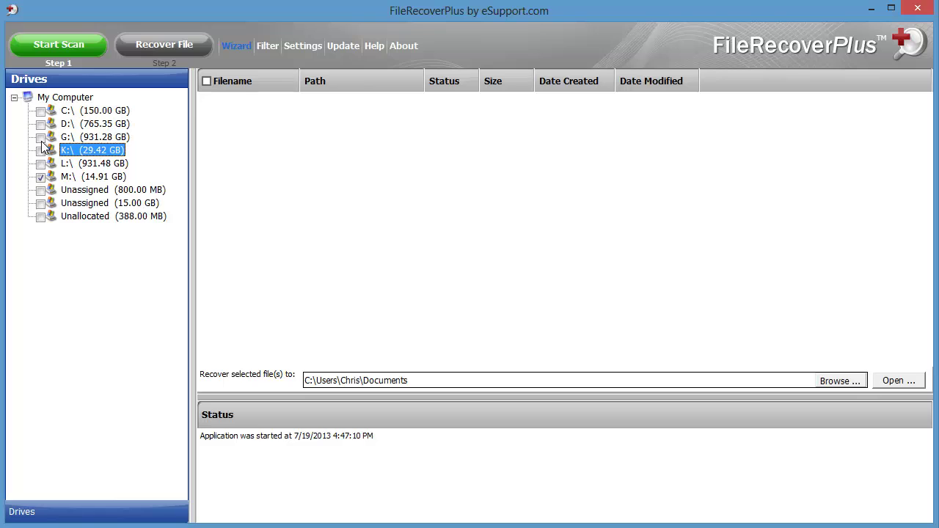
{"action": "left_click", "coordinate": [267, 46]}
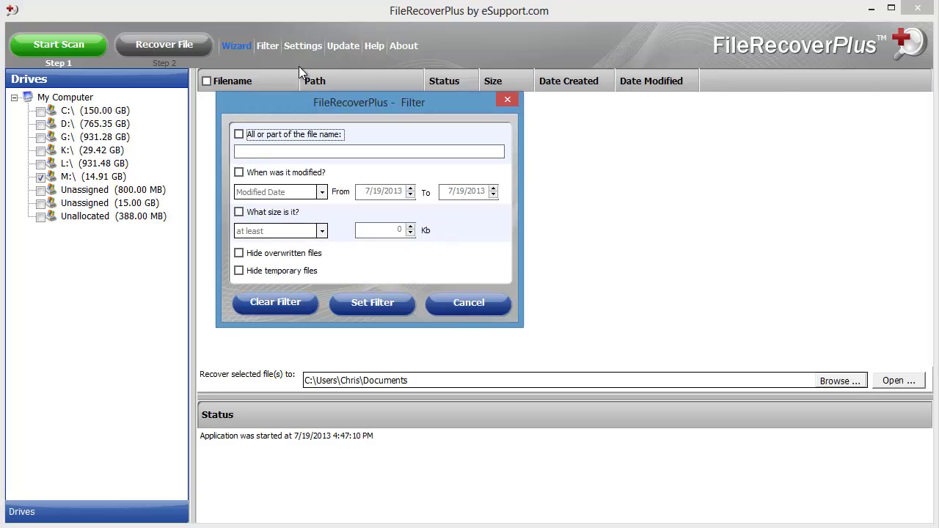
{"action": "left_click_drag", "start_coordinate": [320, 110], "coordinate": [349, 124]}
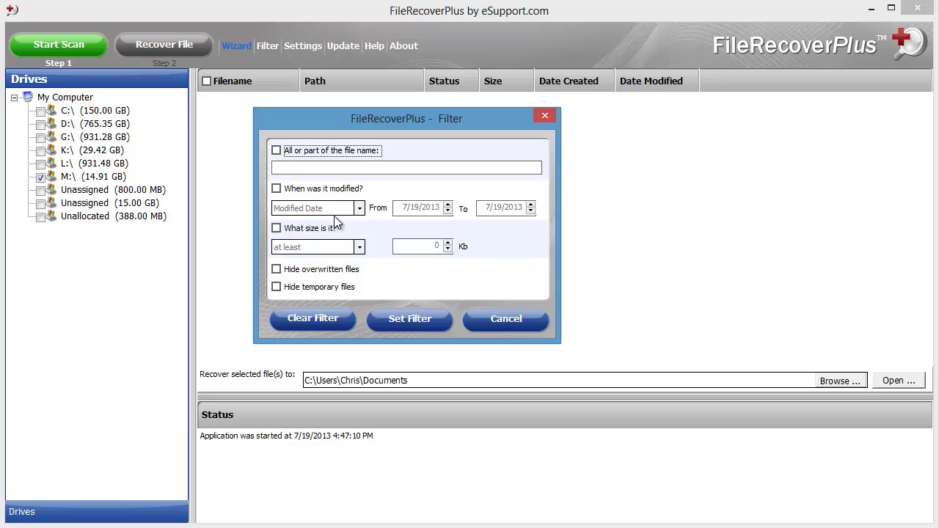
{"action": "left_click", "coordinate": [545, 117]}
{"action": "left_click", "coordinate": [300, 46]}
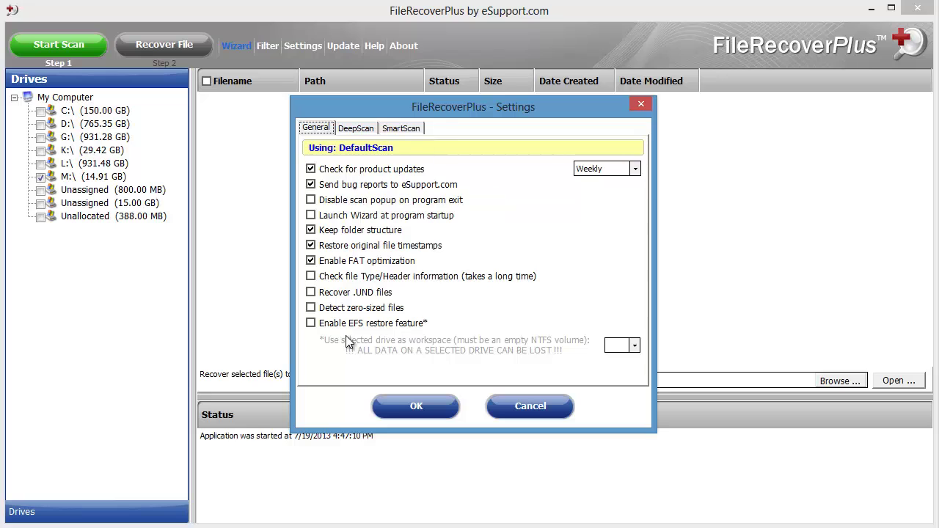
Review the DeepScan and SmartScan file-type options, then cancel Settings without changes.
{"action": "left_click", "coordinate": [355, 128]}
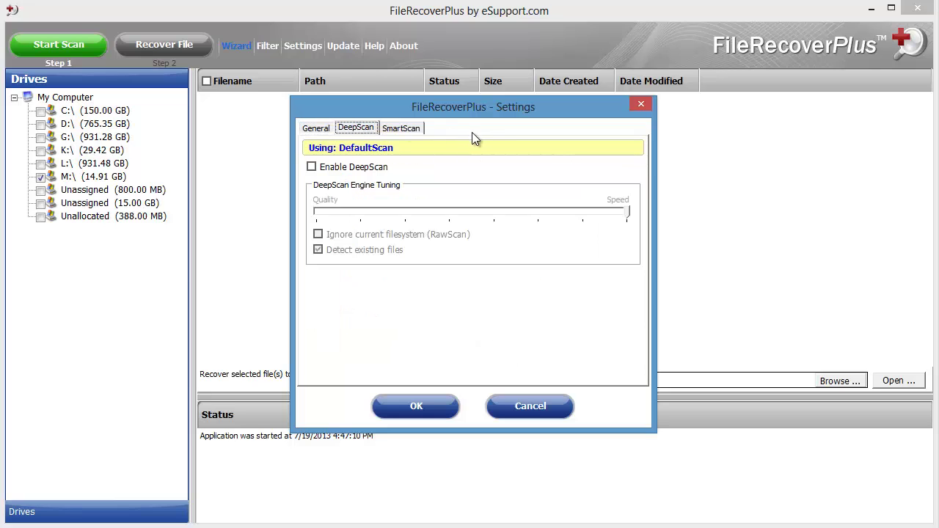
{"action": "mouse_move", "coordinate": [374, 172]}
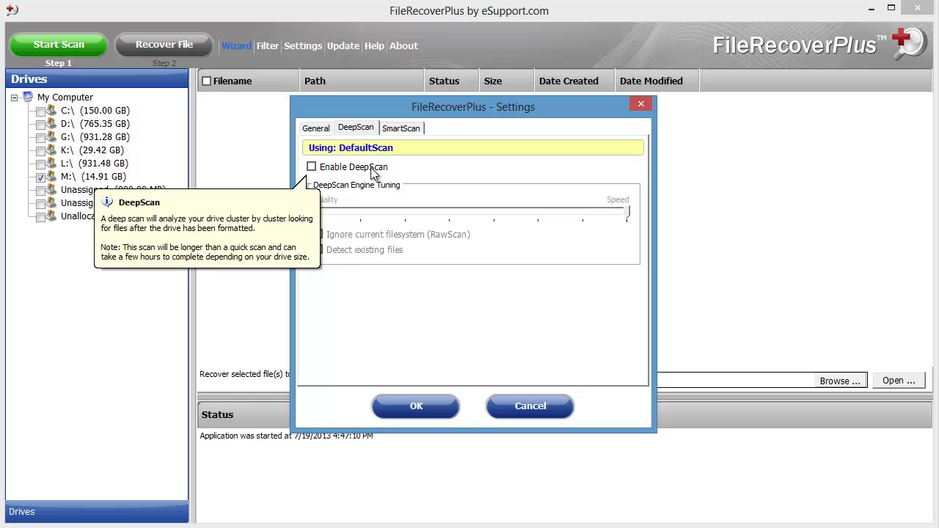
{"action": "left_click", "coordinate": [399, 133]}
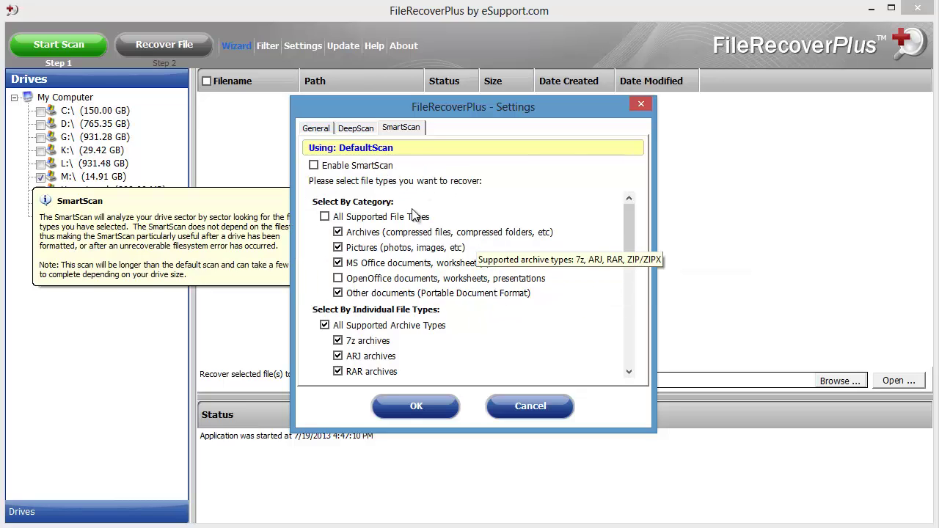
{"action": "left_click", "coordinate": [499, 404]}
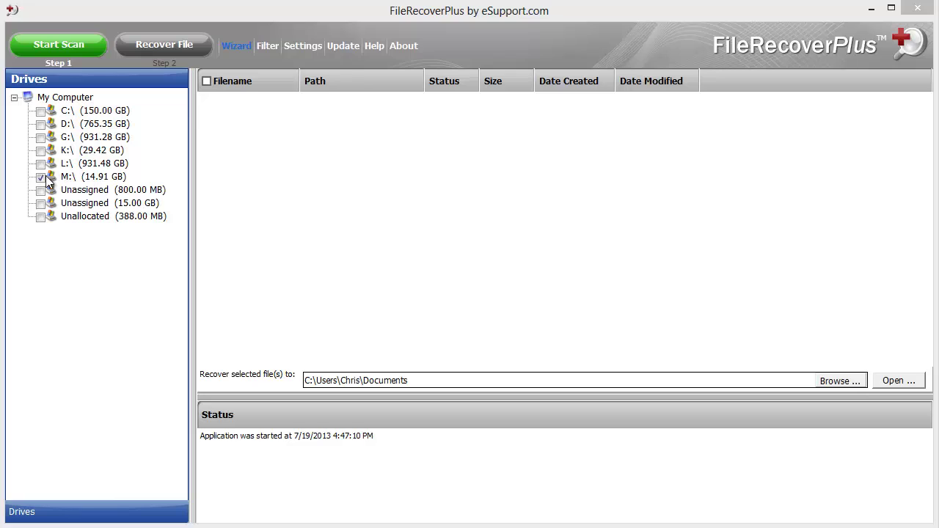
Scan drive M:, stop it early, and dismiss the 18913 deleted files summary.
{"action": "left_click", "coordinate": [68, 47]}
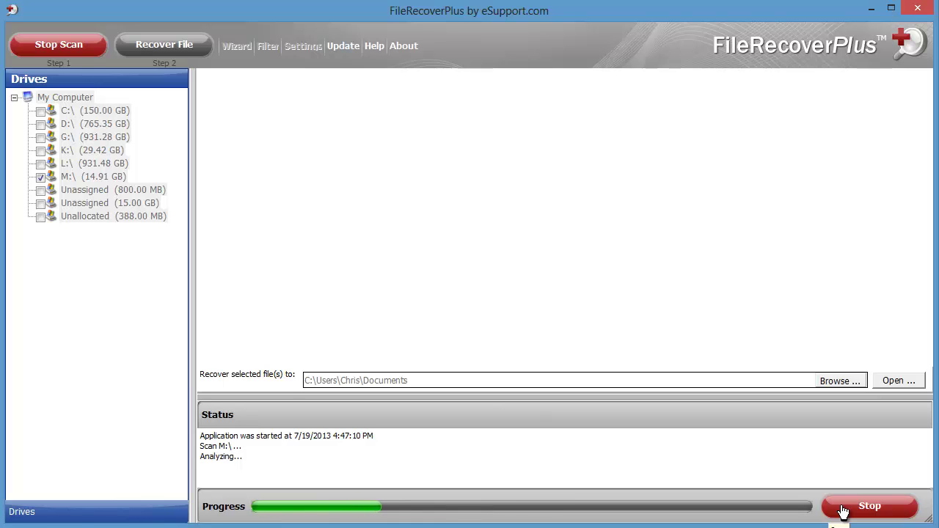
{"action": "left_click", "coordinate": [837, 506]}
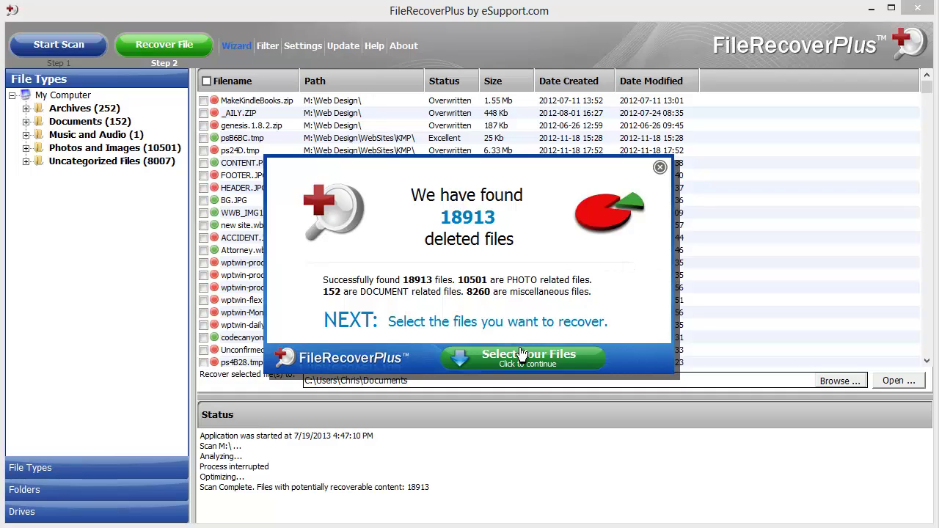
{"action": "left_click", "coordinate": [659, 168]}
{"action": "left_click_drag", "start_coordinate": [929, 88], "coordinate": [930, 125]}
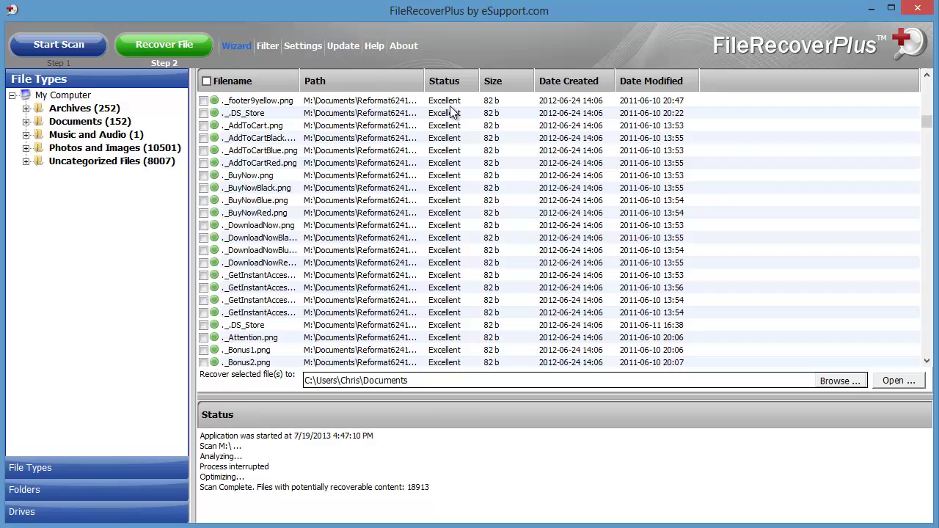
Enlarge the preview pane and preview the AddToCart PNGs, leaving them unmarked.
{"action": "left_click", "coordinate": [262, 127]}
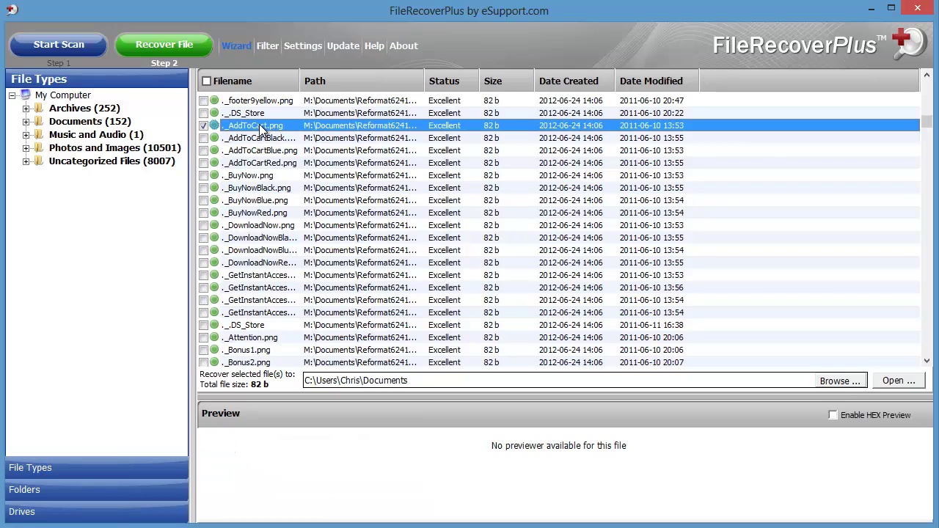
{"action": "left_click_drag", "start_coordinate": [409, 396], "coordinate": [411, 317]}
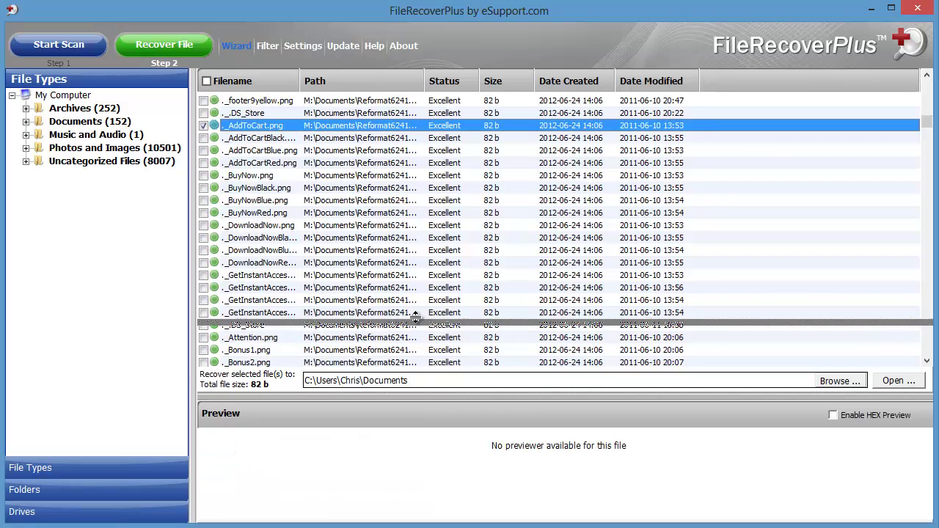
{"action": "left_click", "coordinate": [283, 139]}
{"action": "left_click", "coordinate": [282, 151]}
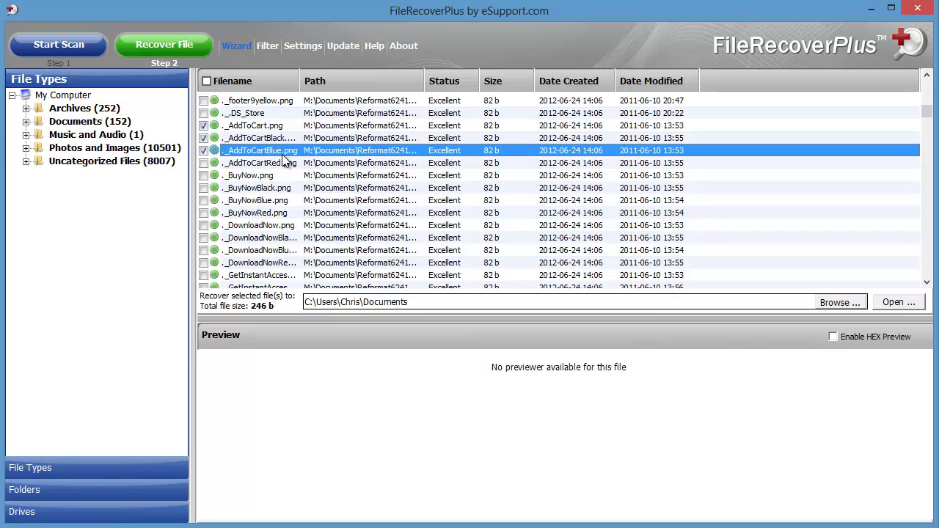
{"action": "left_click", "coordinate": [284, 162]}
{"action": "left_click", "coordinate": [204, 150]}
{"action": "left_click", "coordinate": [204, 138]}
{"action": "left_click", "coordinate": [204, 126]}
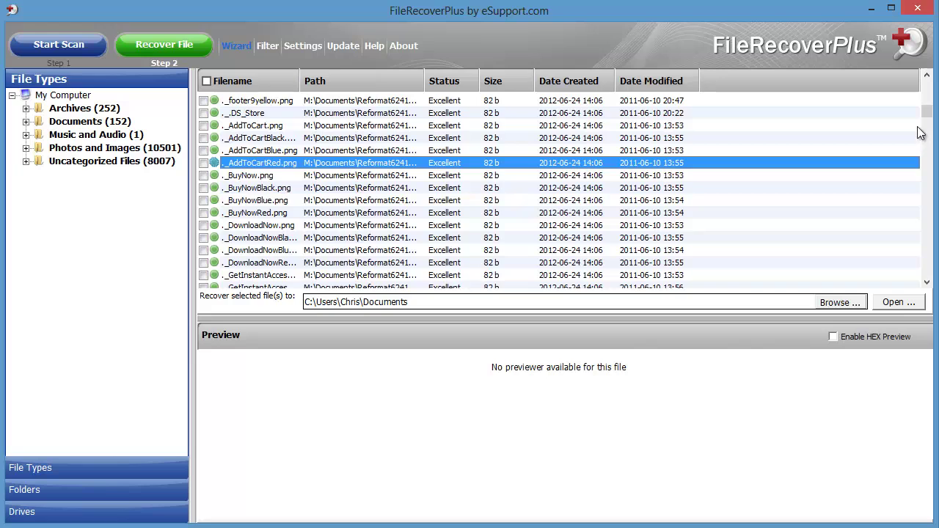
Scroll down the list and mark ._3.sumo and ._4.sumo for recovery.
{"action": "left_click_drag", "start_coordinate": [928, 111], "coordinate": [928, 127]}
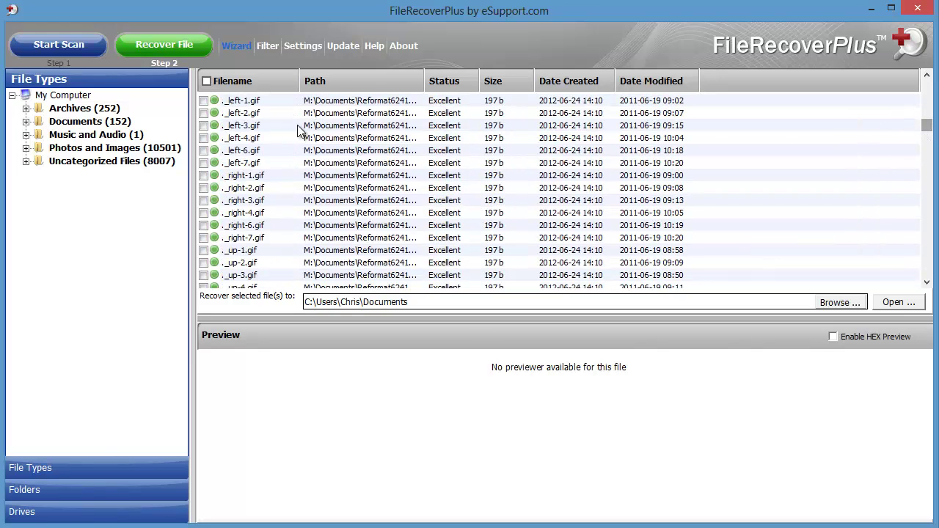
{"action": "scroll", "coordinate": [310, 184], "scroll_direction": "down", "scroll_amount": 3}
{"action": "scroll", "coordinate": [436, 187], "scroll_direction": "down", "scroll_amount": 10}
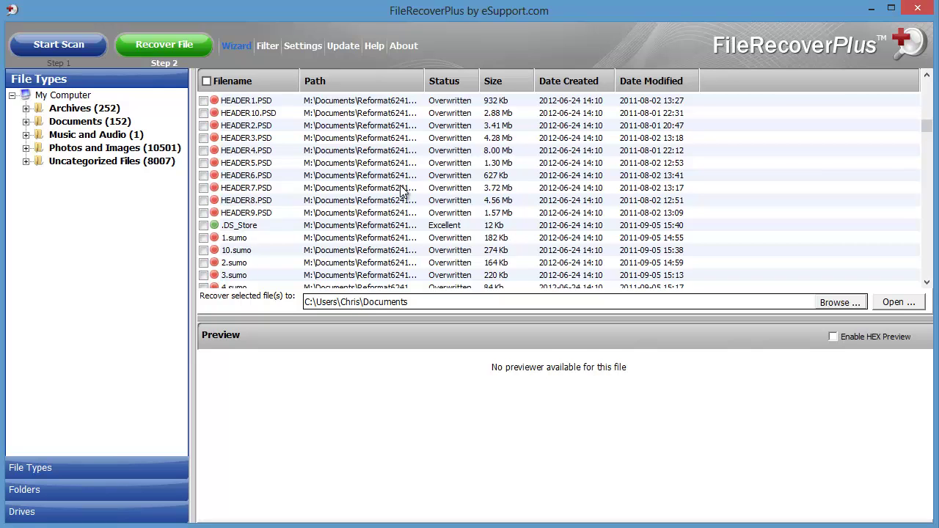
{"action": "scroll", "coordinate": [381, 208], "scroll_direction": "down", "scroll_amount": 7}
{"action": "scroll", "coordinate": [381, 209], "scroll_direction": "down", "scroll_amount": 1}
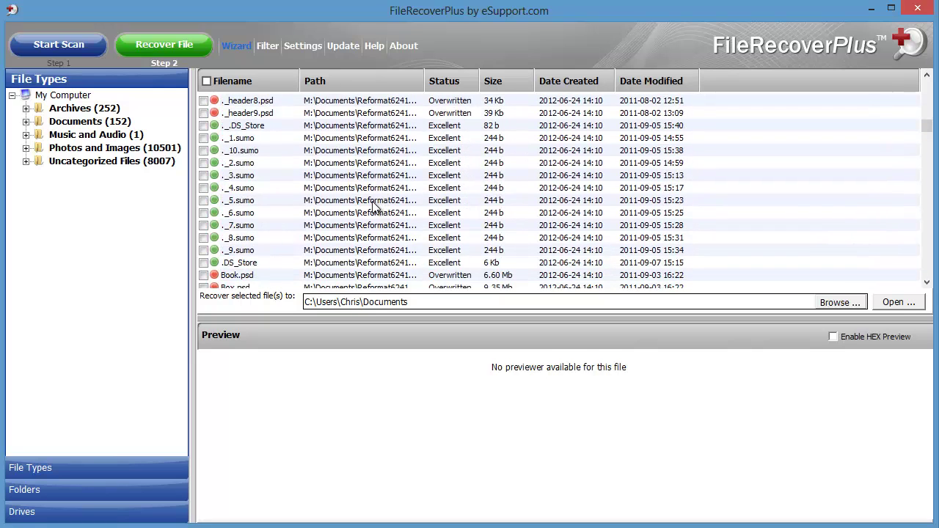
{"action": "left_click", "coordinate": [244, 179]}
{"action": "left_click", "coordinate": [243, 190]}
Mark the 9 Kb blue ModuleBox image, the next ModuleBox image and a 1 Kb green one.
{"action": "scroll", "coordinate": [253, 246], "scroll_direction": "down", "scroll_amount": 10}
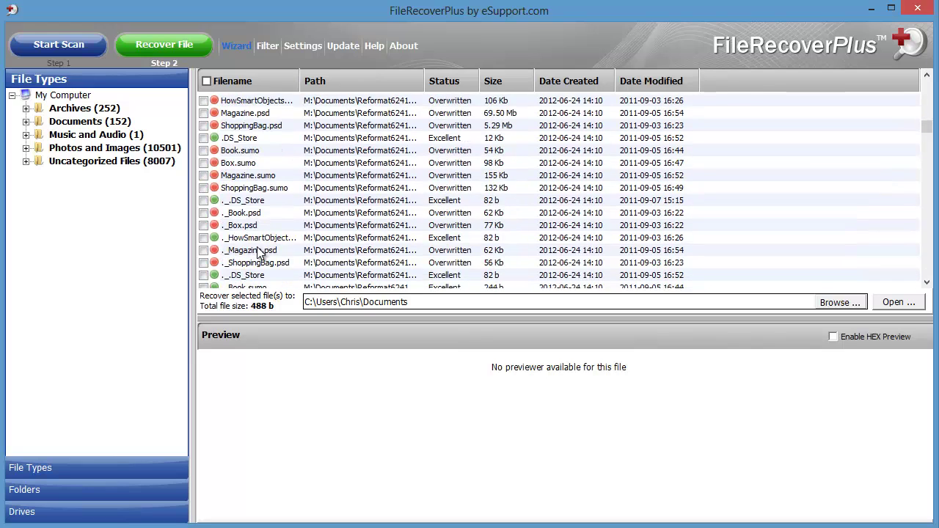
{"action": "scroll", "coordinate": [261, 251], "scroll_direction": "down", "scroll_amount": 5}
{"action": "left_click", "coordinate": [262, 213]}
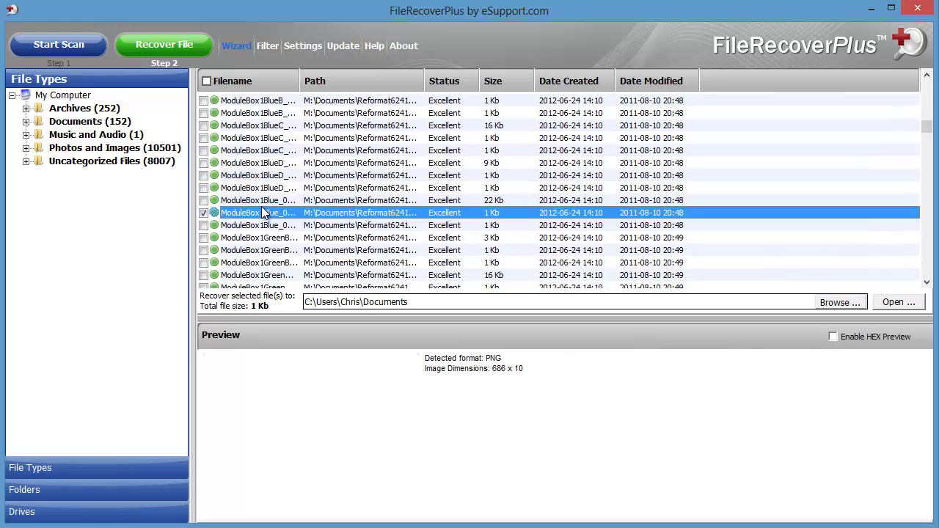
{"action": "left_click", "coordinate": [265, 165]}
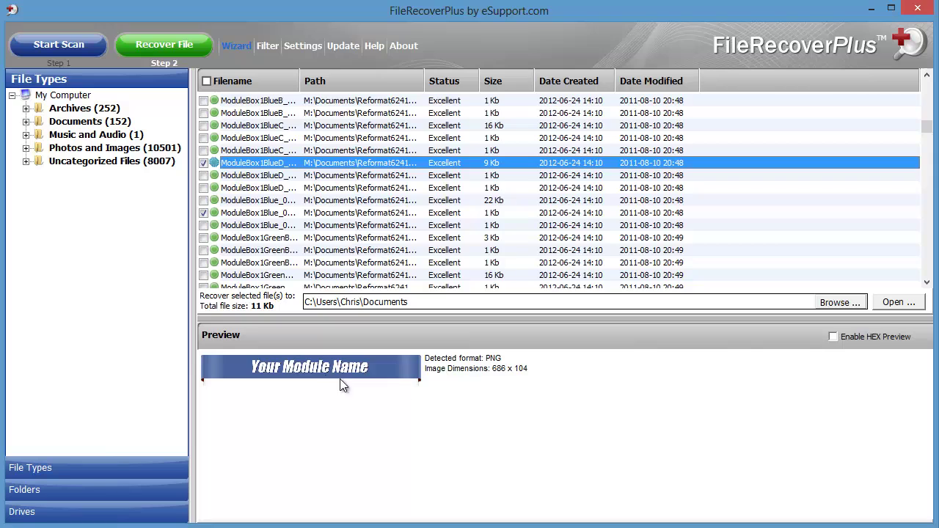
{"action": "left_click", "coordinate": [203, 212]}
{"action": "left_click", "coordinate": [277, 228]}
{"action": "left_click", "coordinate": [279, 251]}
Mark two more green ModuleBox images and two red ModuleBox resource files.
{"action": "scroll", "coordinate": [289, 253], "scroll_direction": "down", "scroll_amount": 4}
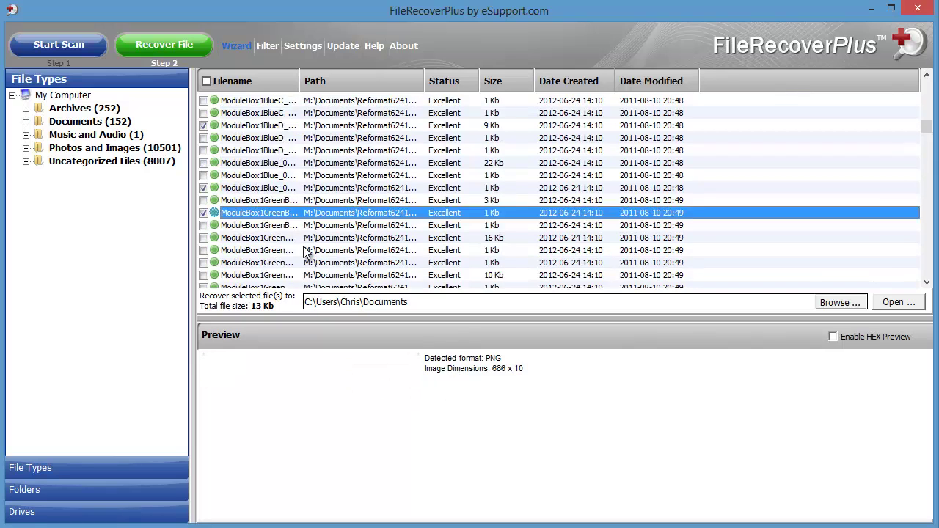
{"action": "left_click", "coordinate": [262, 189]}
{"action": "left_click", "coordinate": [268, 214]}
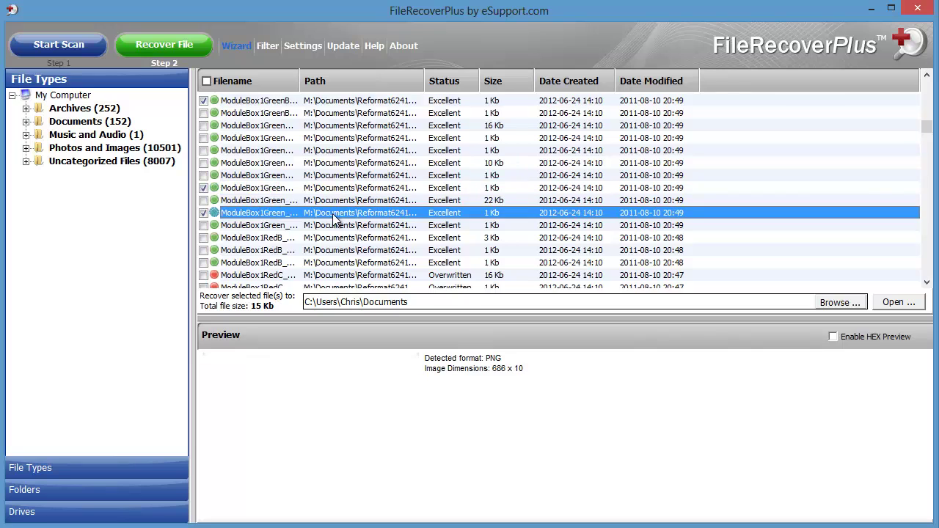
{"action": "scroll", "coordinate": [337, 222], "scroll_direction": "down", "scroll_amount": 5}
{"action": "scroll", "coordinate": [336, 222], "scroll_direction": "down", "scroll_amount": 3}
{"action": "left_click", "coordinate": [279, 203]}
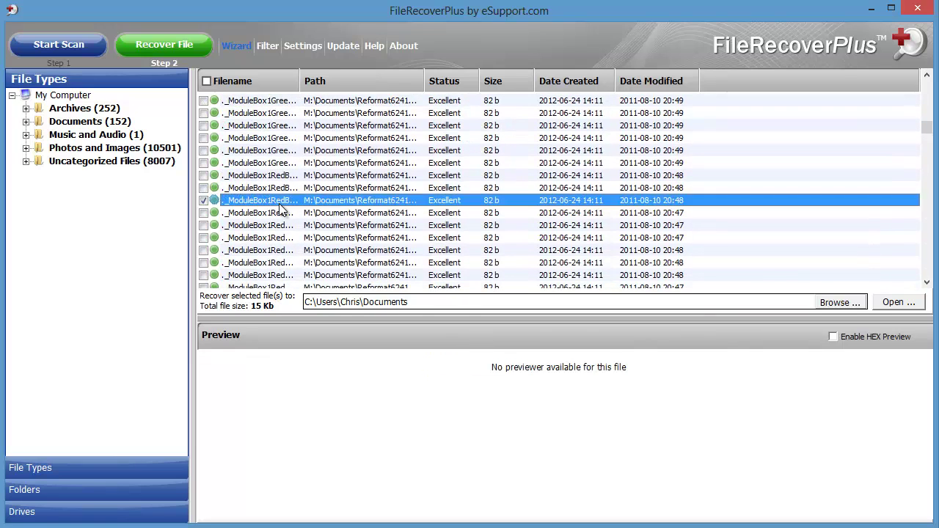
{"action": "left_click", "coordinate": [284, 239]}
{"action": "scroll", "coordinate": [389, 242], "scroll_direction": "down", "scroll_amount": 5}
Mark the G, J, M and D ser_2_black GIFs, bringing the total to 28 Kb.
{"action": "left_click_drag", "start_coordinate": [927, 130], "coordinate": [926, 203]}
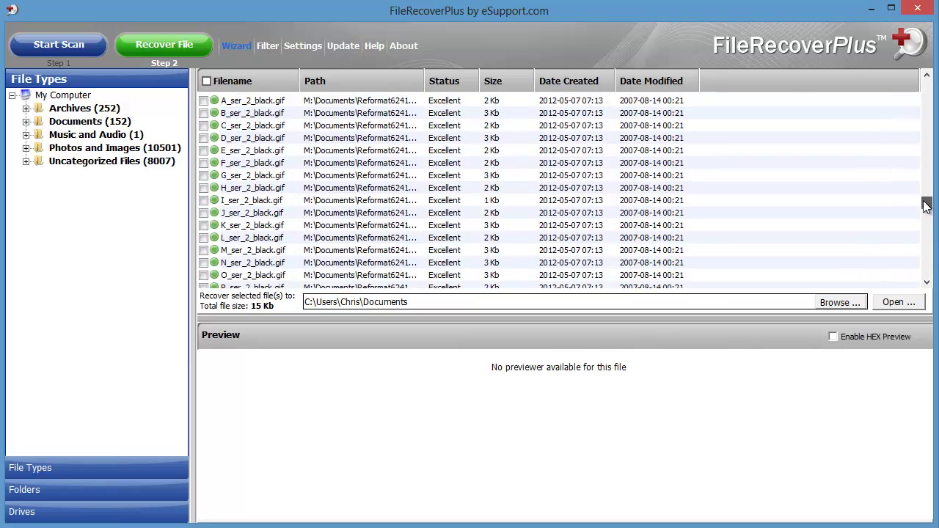
{"action": "left_click", "coordinate": [237, 179]}
{"action": "left_click", "coordinate": [251, 213]}
{"action": "left_click", "coordinate": [265, 250]}
{"action": "left_click", "coordinate": [264, 139]}
{"action": "mouse_move", "coordinate": [927, 204]}
{"action": "left_mouse_down"}
{"action": "mouse_move", "coordinate": [928, 300]}
{"action": "mouse_move", "coordinate": [928, 184]}
{"action": "mouse_move", "coordinate": [926, 192]}
{"action": "left_mouse_up"}
Mark another unpreviewable file, preview camera_mount.png, and mark camera_test.png for a 29 Kb total.
{"action": "left_click", "coordinate": [283, 189]}
{"action": "scroll", "coordinate": [640, 247], "scroll_direction": "down", "scroll_amount": 10}
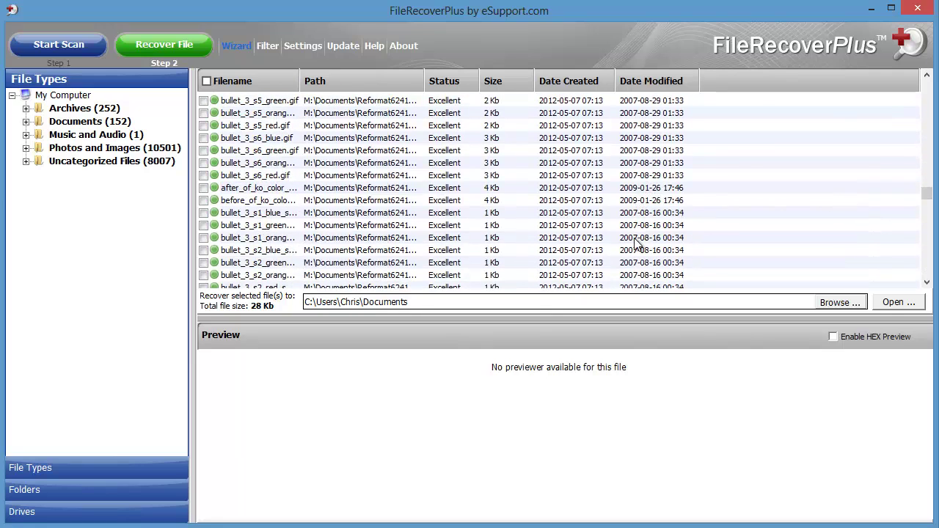
{"action": "mouse_move", "coordinate": [929, 198]}
{"action": "left_mouse_down"}
{"action": "mouse_move", "coordinate": [930, 218]}
{"action": "mouse_move", "coordinate": [929, 180]}
{"action": "left_mouse_up"}
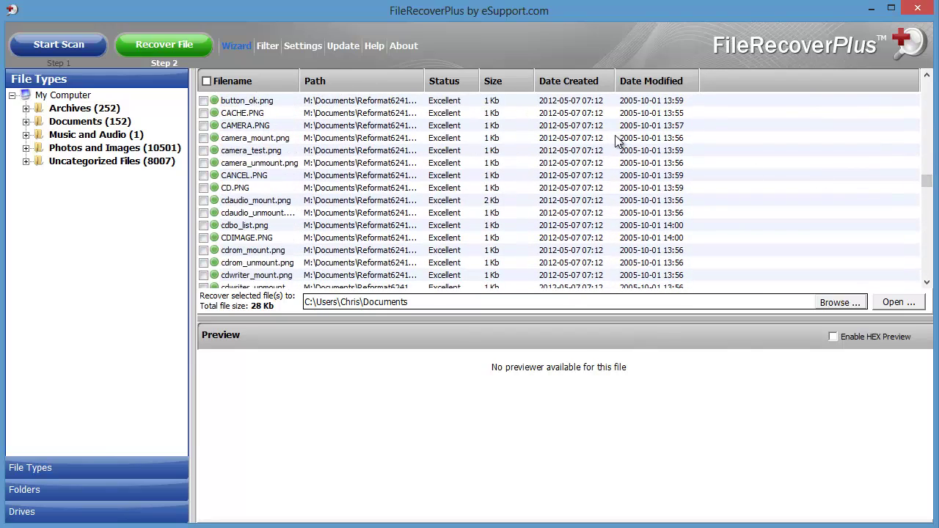
{"action": "left_click", "coordinate": [249, 138]}
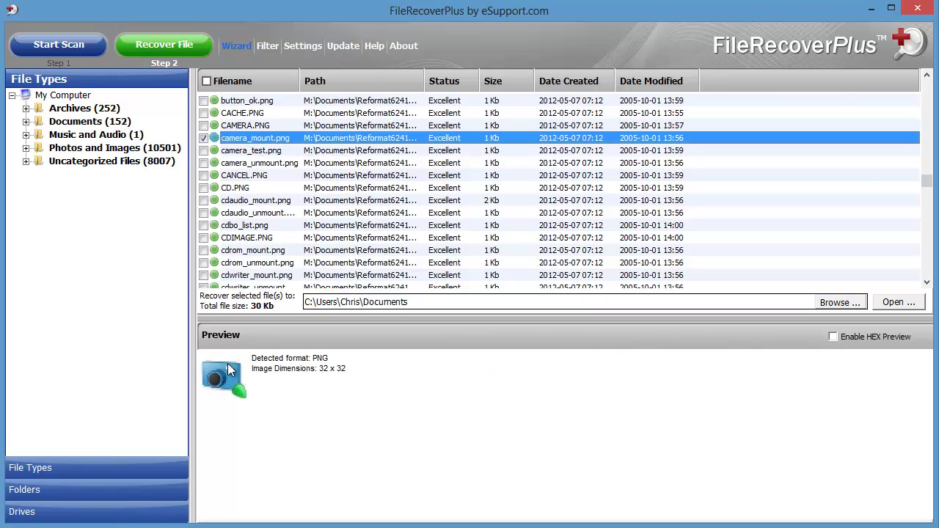
{"action": "left_click", "coordinate": [262, 152]}
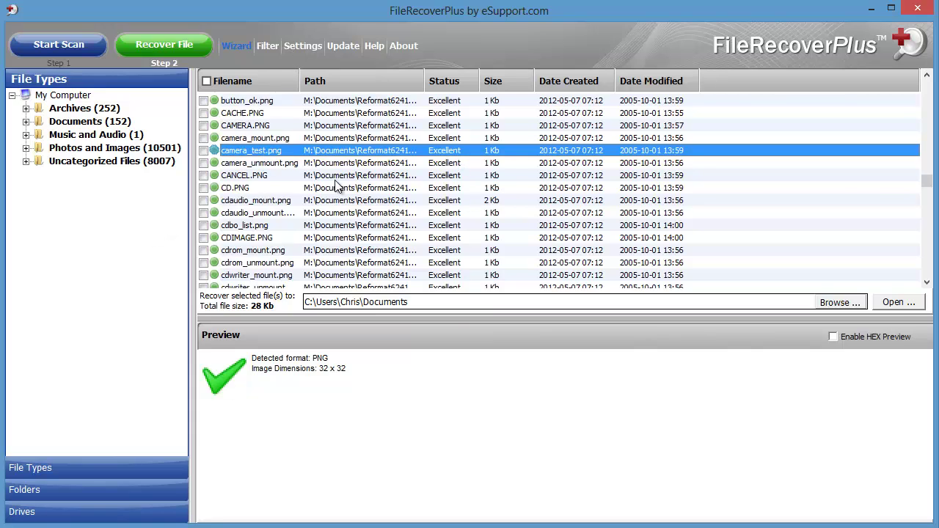
{"action": "left_click", "coordinate": [204, 151]}
Expand the Archives, Documents, Music and Audio, Photos and Images, and Uncategorized Files categories.
{"action": "left_click", "coordinate": [25, 109]}
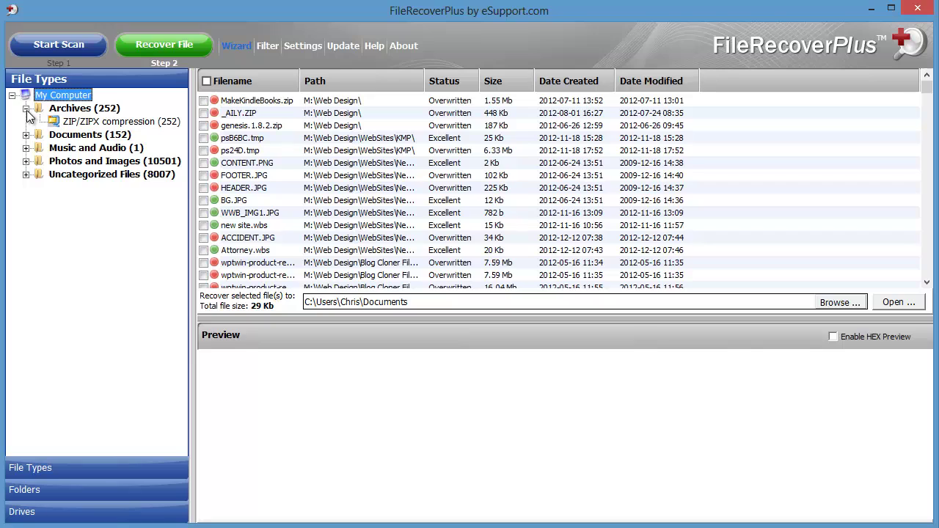
{"action": "left_click", "coordinate": [26, 135]}
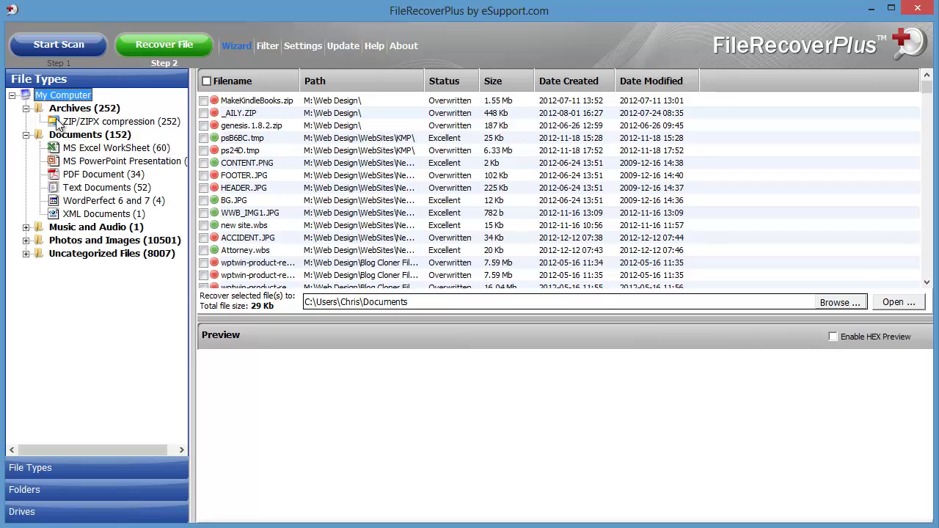
{"action": "left_click", "coordinate": [26, 227]}
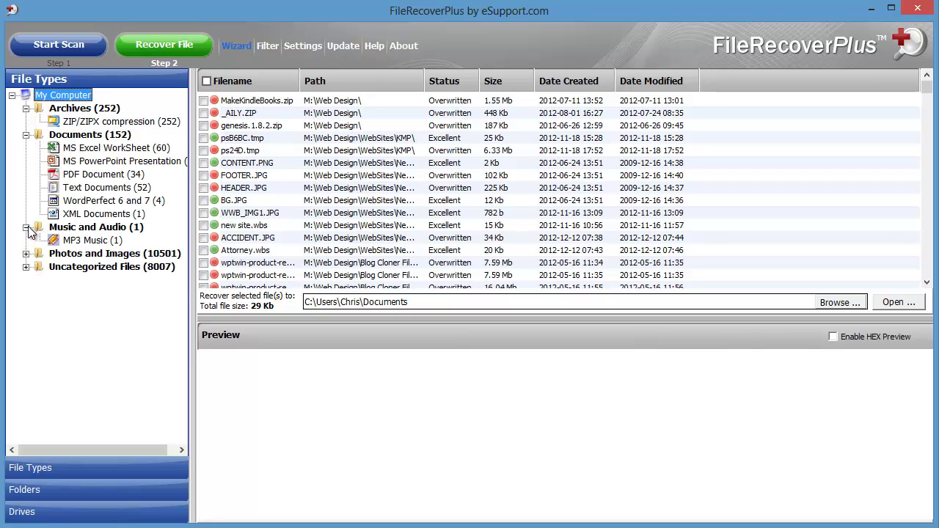
{"action": "left_click", "coordinate": [25, 255]}
{"action": "left_click", "coordinate": [26, 320]}
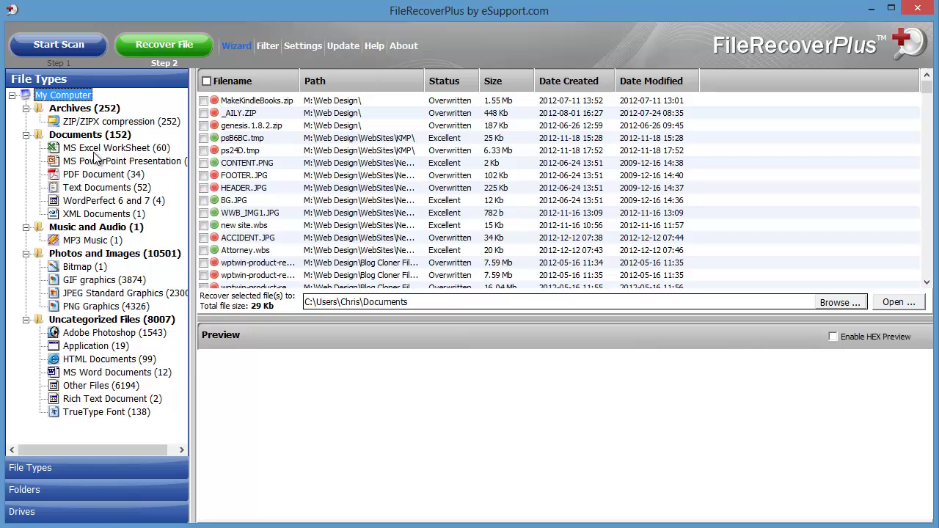
Mark how to.txt and preview the Text Documents, including homeblock.TXT and AAAIIGHT.TXT.
{"action": "left_click", "coordinate": [112, 192]}
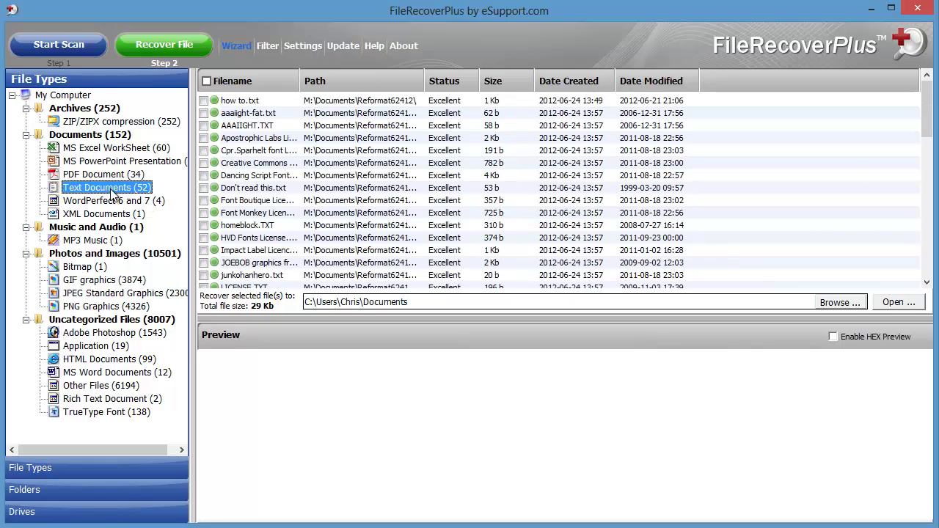
{"action": "left_click", "coordinate": [239, 100]}
{"action": "scroll", "coordinate": [292, 378], "scroll_direction": "down", "scroll_amount": 5}
{"action": "scroll", "coordinate": [289, 220], "scroll_direction": "up", "scroll_amount": 5}
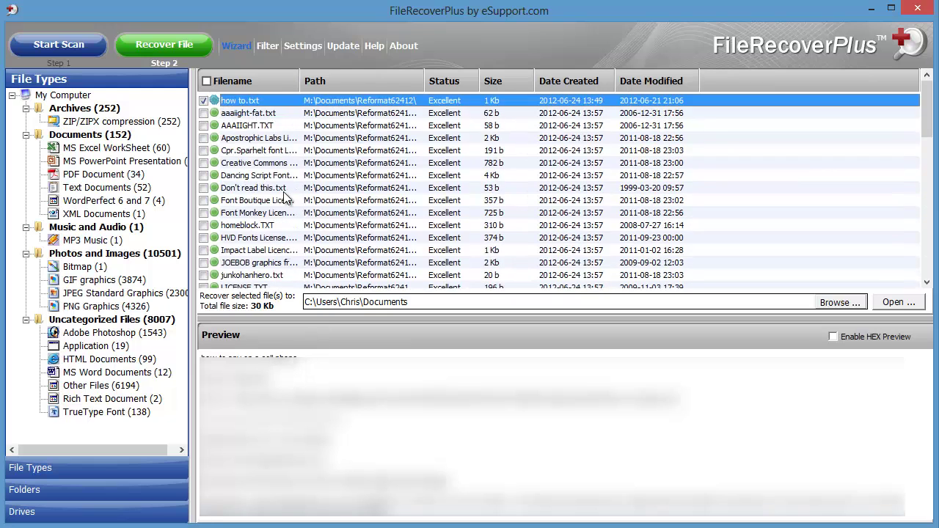
{"action": "left_click", "coordinate": [251, 139]}
{"action": "left_click", "coordinate": [253, 187]}
{"action": "left_click", "coordinate": [247, 225]}
{"action": "left_click", "coordinate": [253, 163]}
{"action": "left_click", "coordinate": [247, 126]}
Browse the WordPerfect 6 and 7 and XML Documents groups, then try previewing the MP3 track.
{"action": "left_click", "coordinate": [122, 201]}
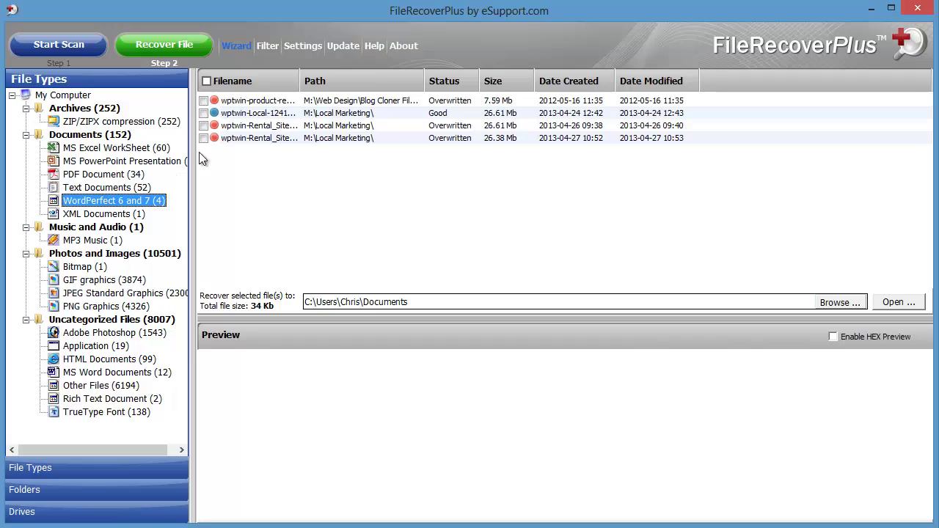
{"action": "left_click", "coordinate": [99, 215]}
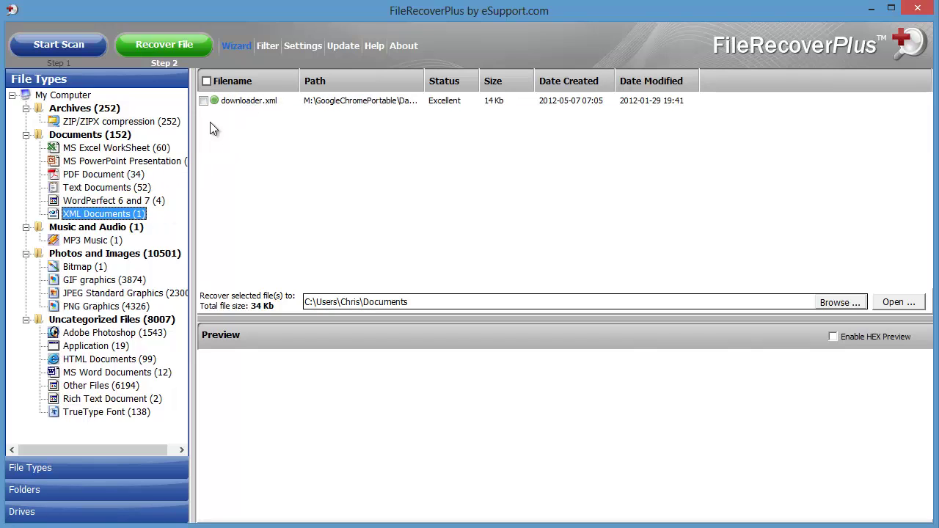
{"action": "left_click", "coordinate": [100, 242]}
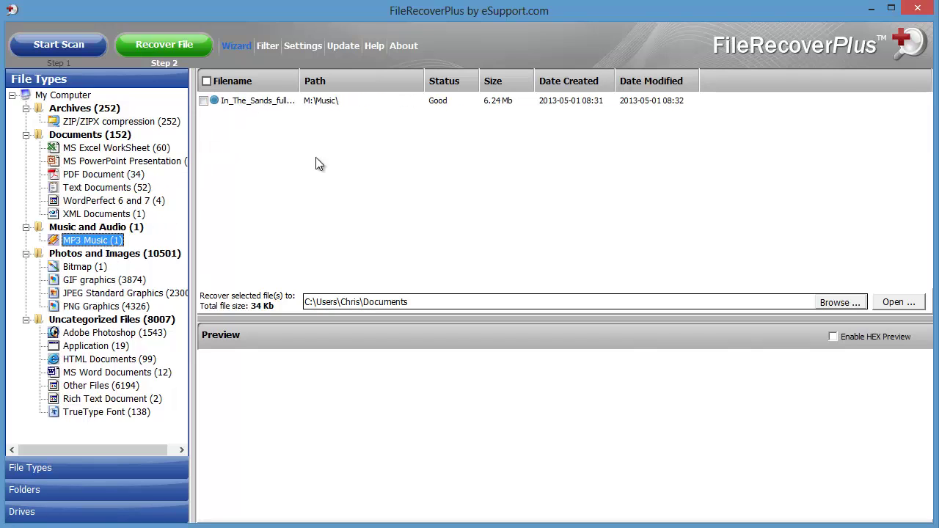
{"action": "left_click", "coordinate": [264, 108]}
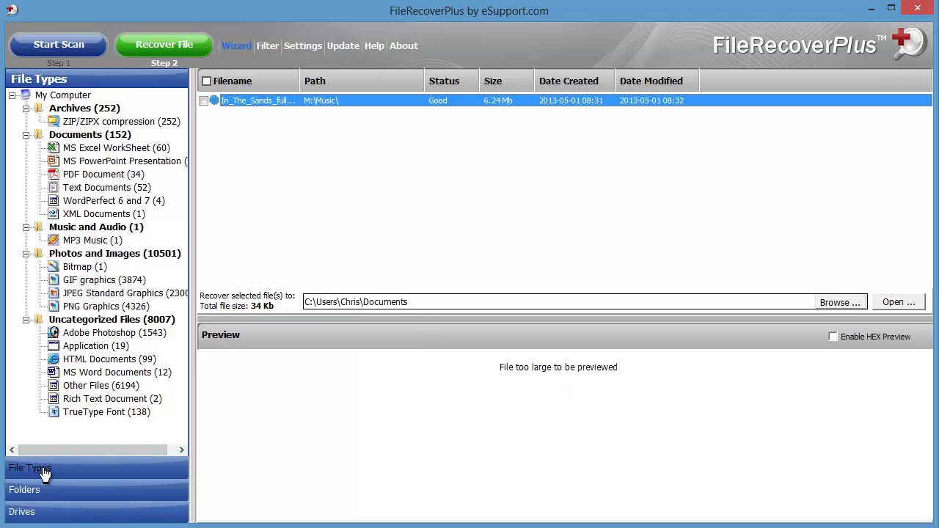
{"action": "left_click", "coordinate": [24, 490]}
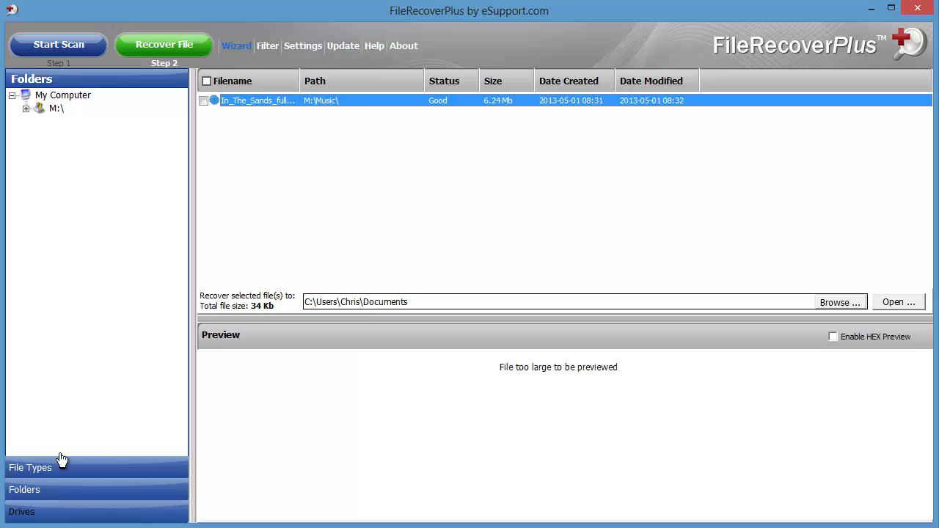
{"action": "left_click", "coordinate": [22, 512]}
{"action": "left_click", "coordinate": [33, 468]}
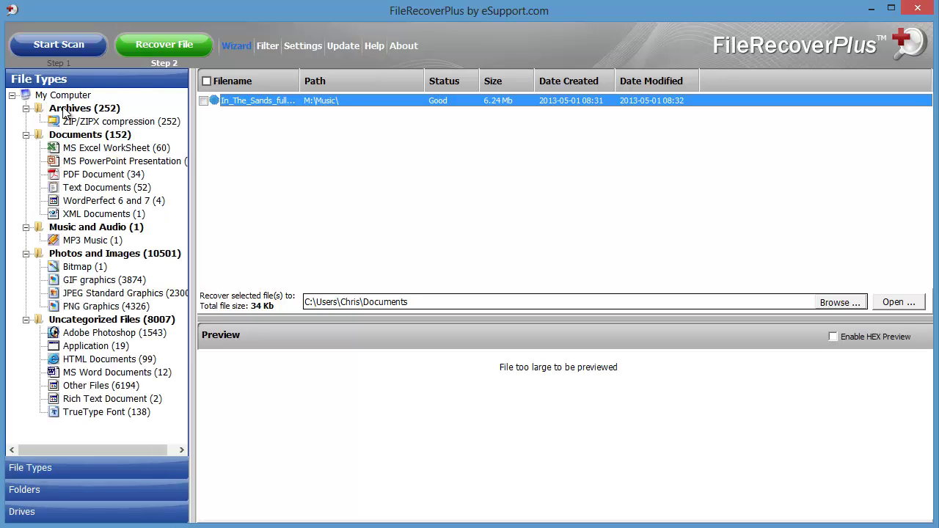